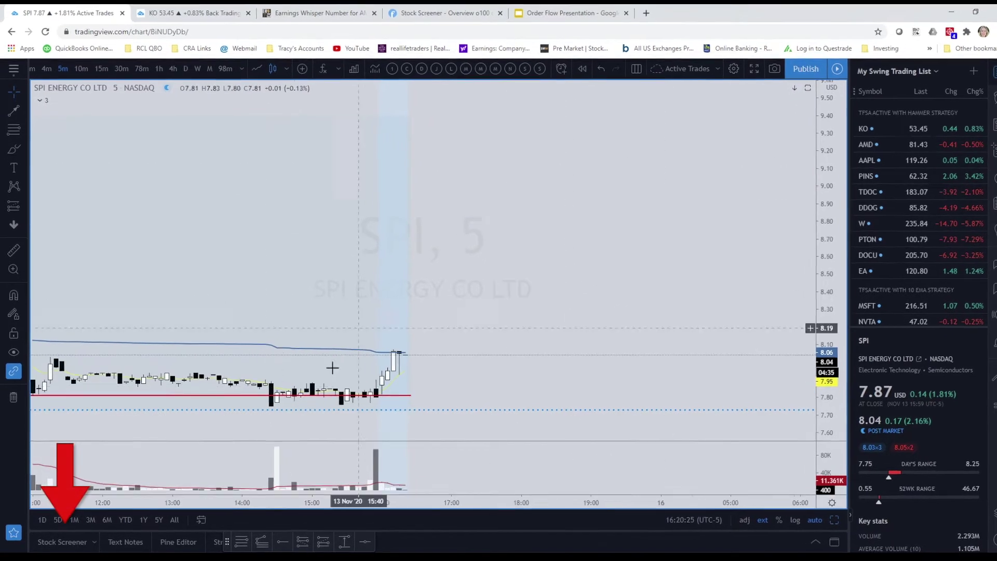
Step: Open the Stock Screener panel below the chart and bring up its Filters dialog
click(62, 542)
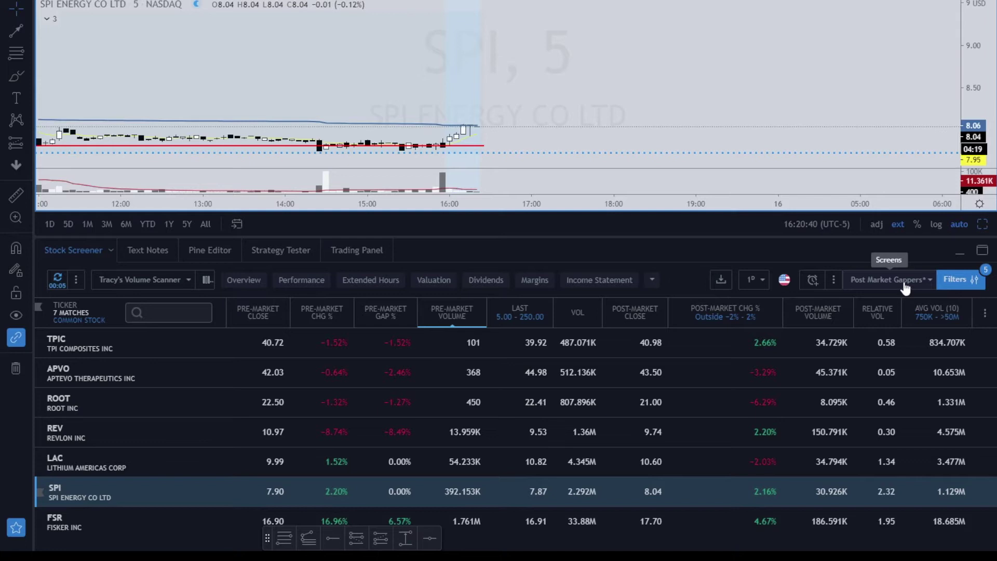
click(964, 283)
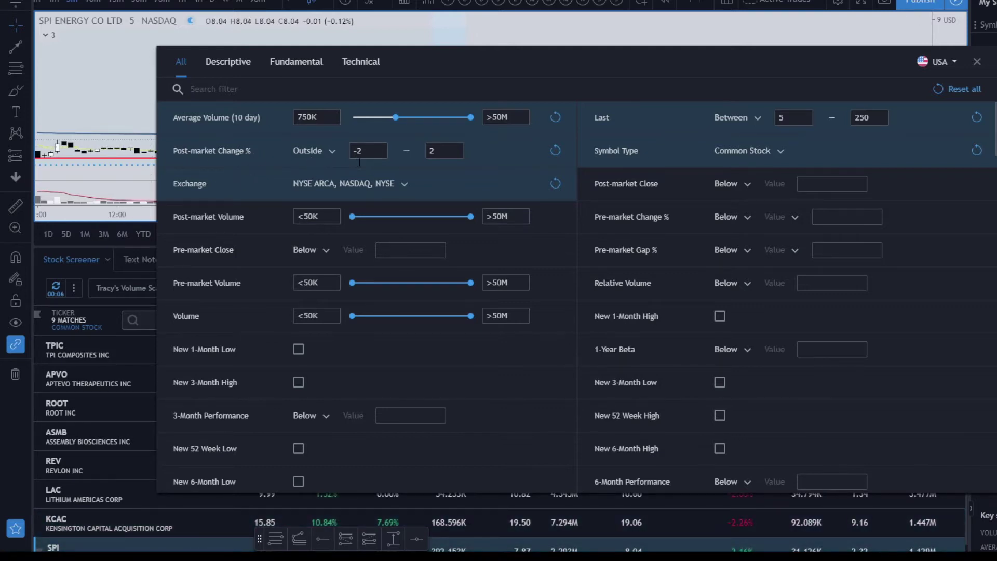
Step: Keep post-market change outside −2 to 2 and Symbol Type as Common Stock only, then close the filters
click(437, 159)
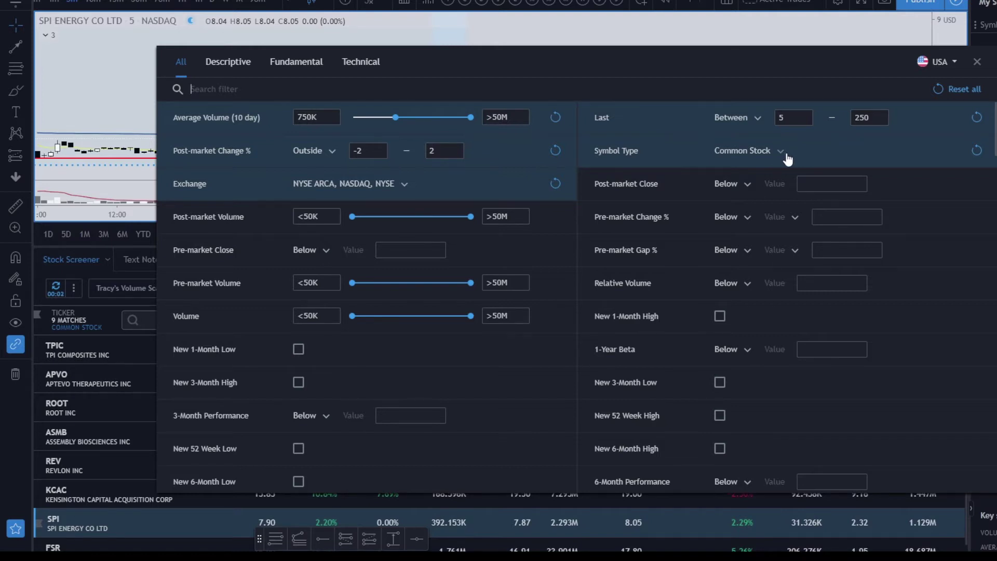
click(783, 153)
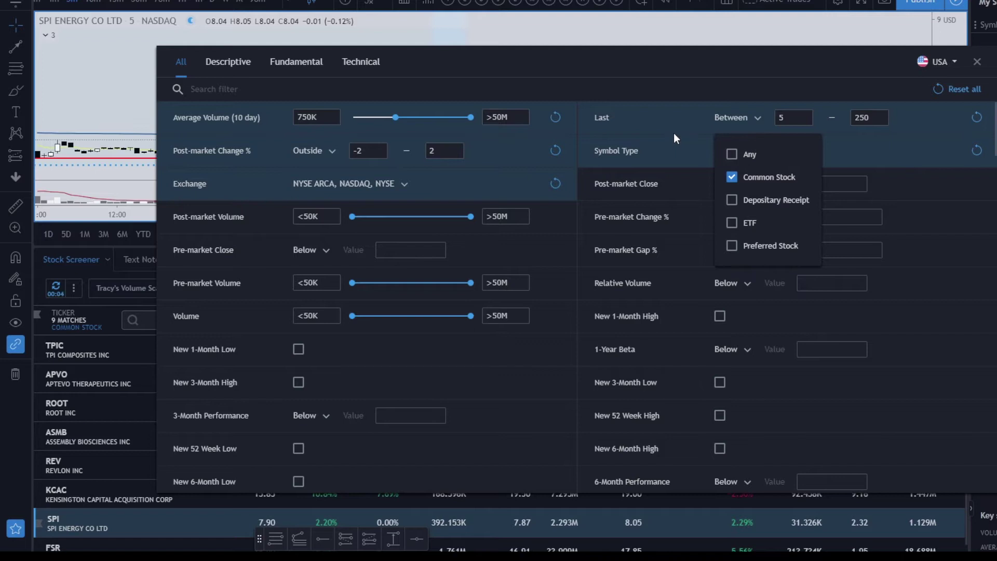
click(685, 91)
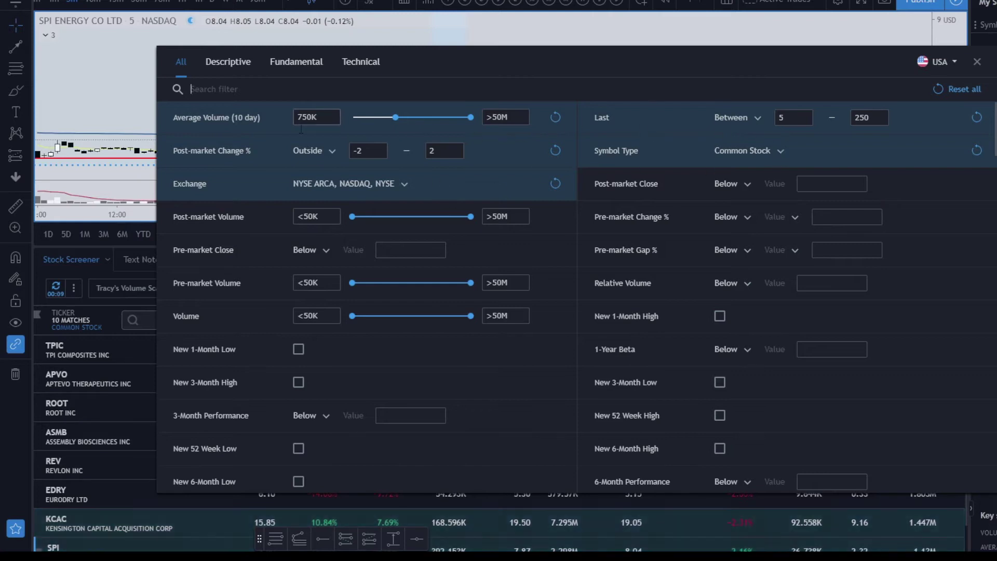
click(978, 63)
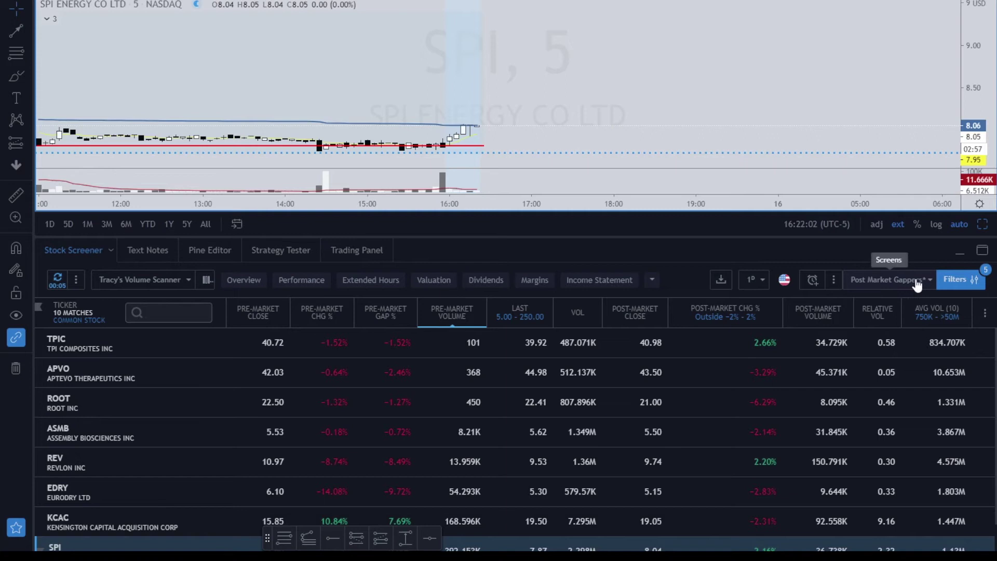
Step: Use Save Screens As… from the screens list to save the screen as 'Post Market Gappers'
click(917, 281)
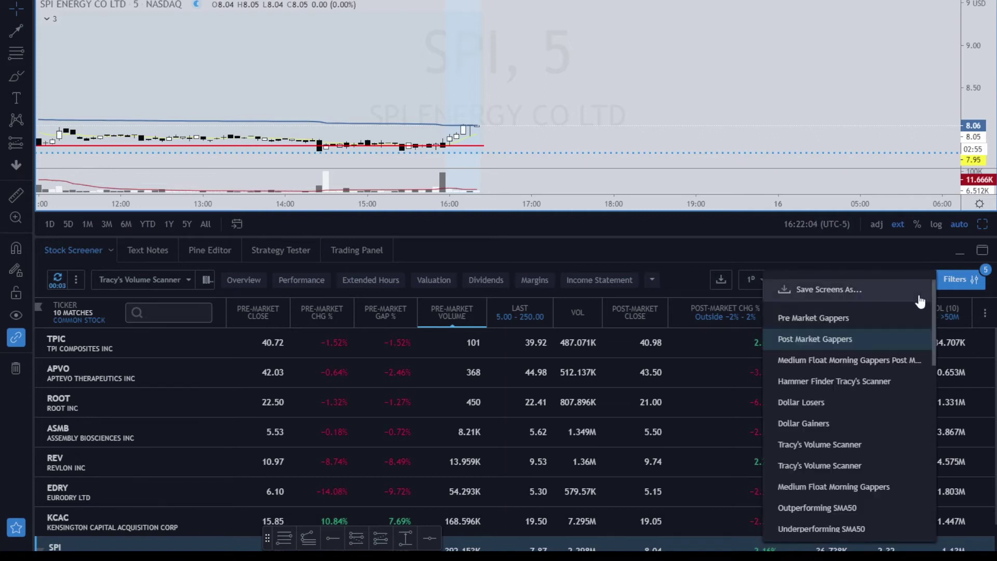
click(901, 279)
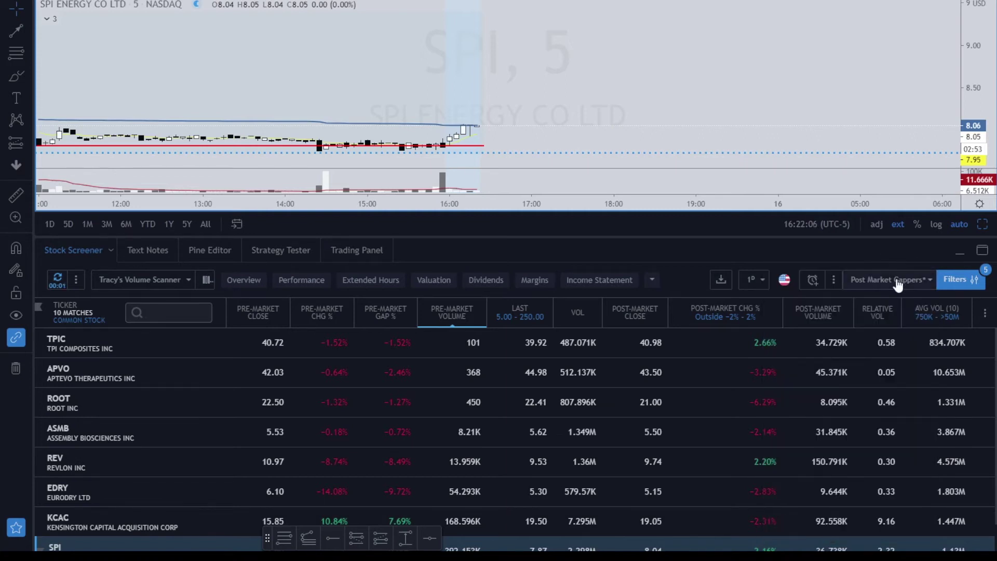
click(894, 279)
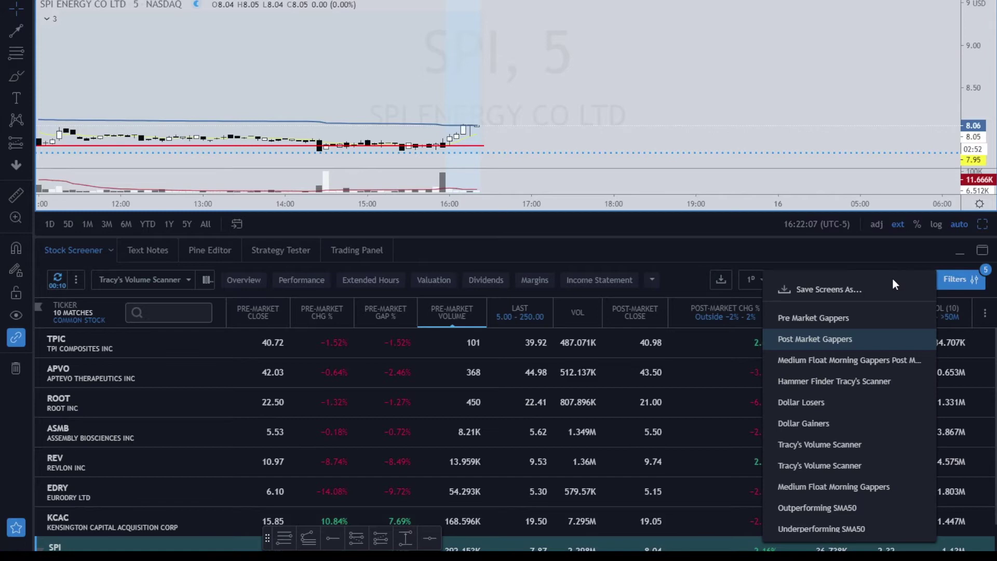
click(833, 291)
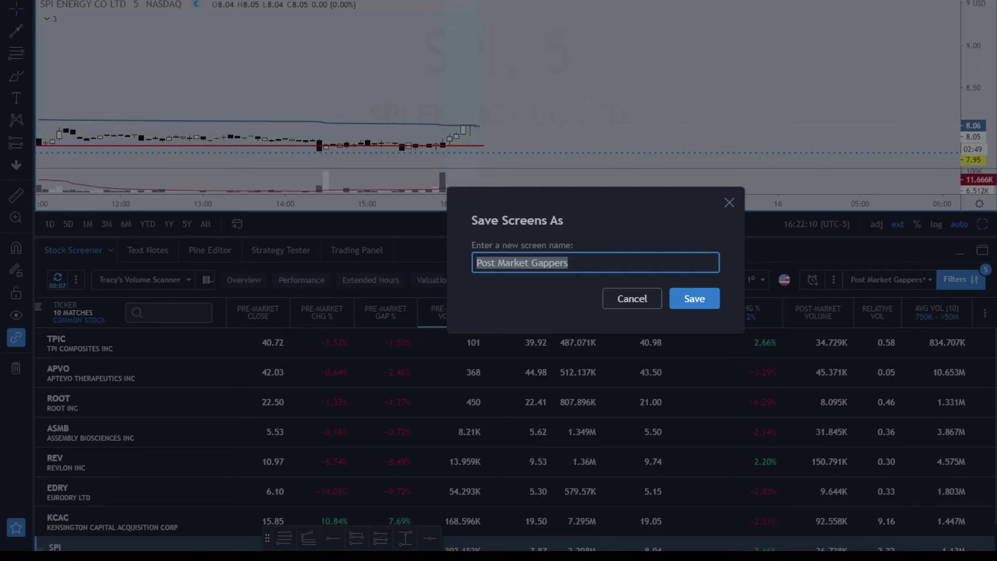
click(699, 294)
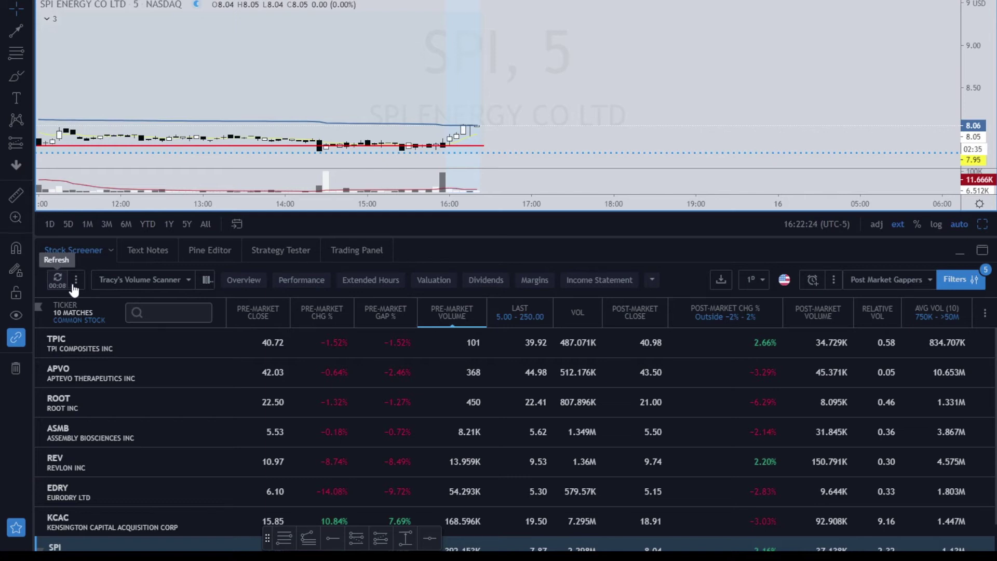
Step: Change the screener refresh interval from every 10 seconds to Manual Refresh
click(79, 287)
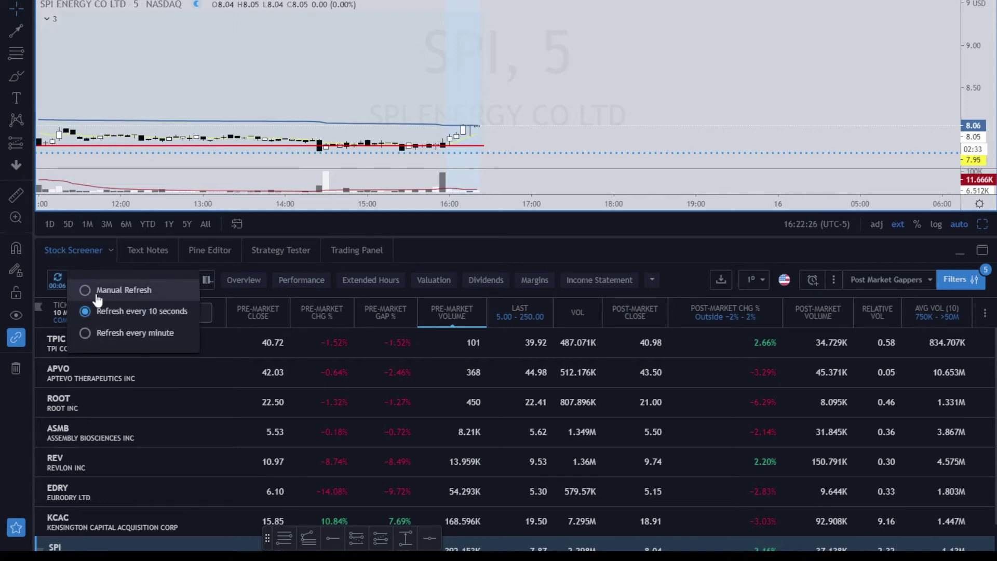
click(86, 291)
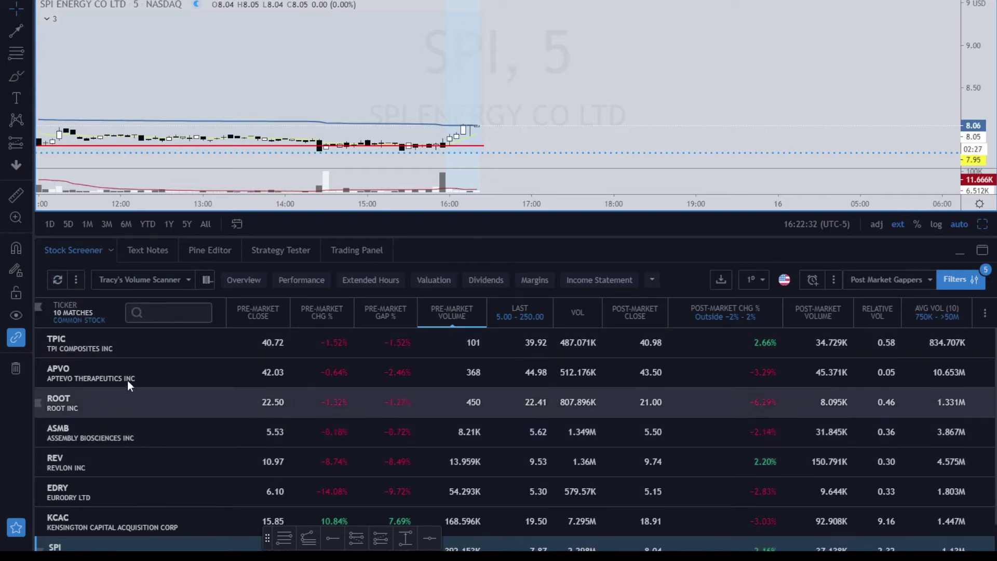
mouse_move(75, 277)
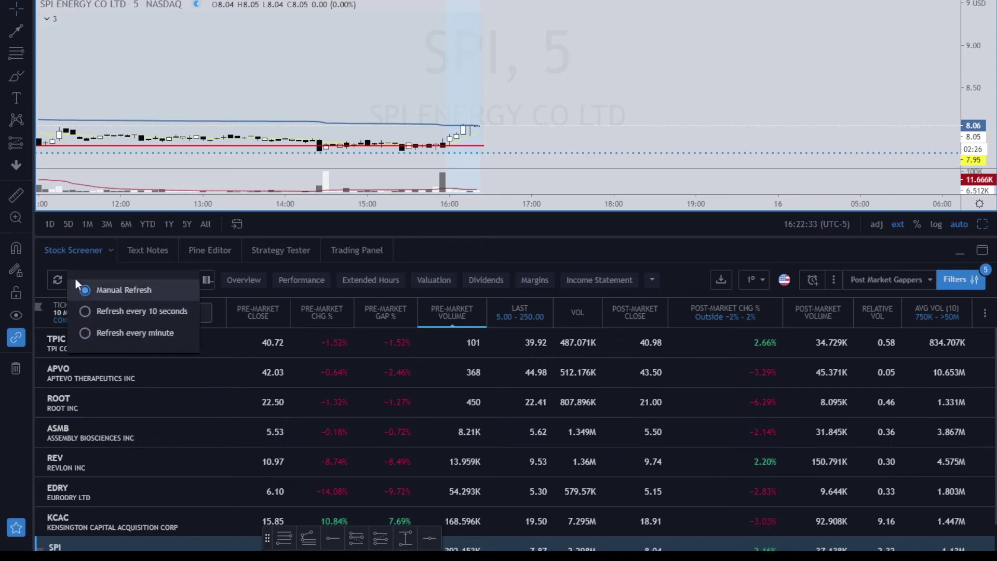
click(121, 293)
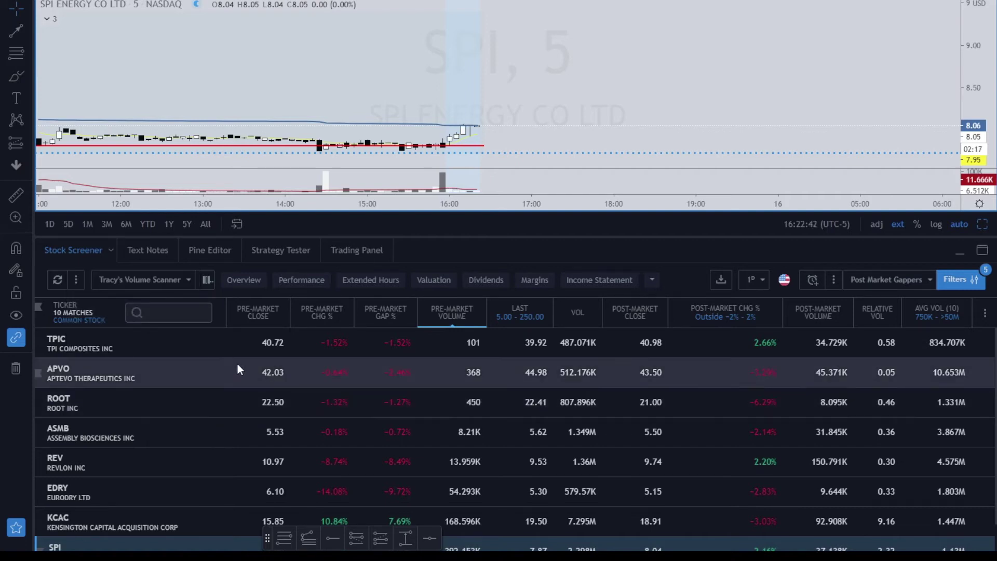
scroll(238, 364, down, 1)
scroll(240, 365, up, 1)
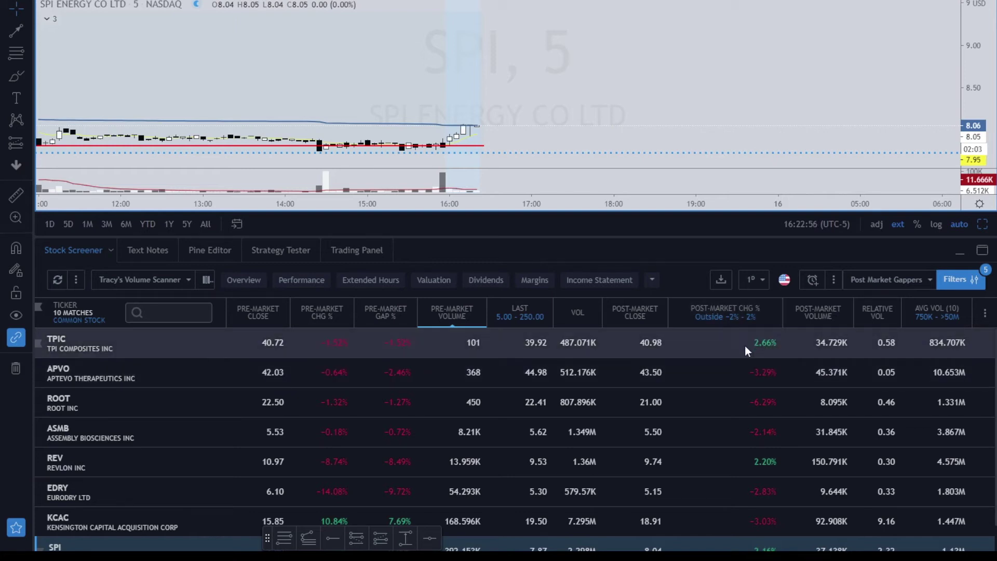
Step: Load TPIC, then APVO, and finally Assembly Biosciences (ASMB) on the chart from the results
click(57, 339)
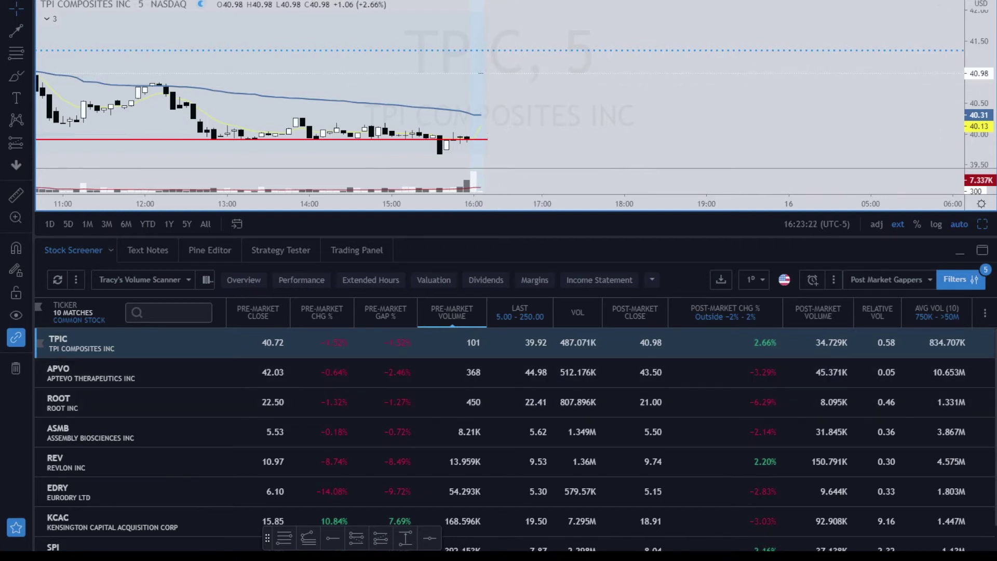
click(105, 369)
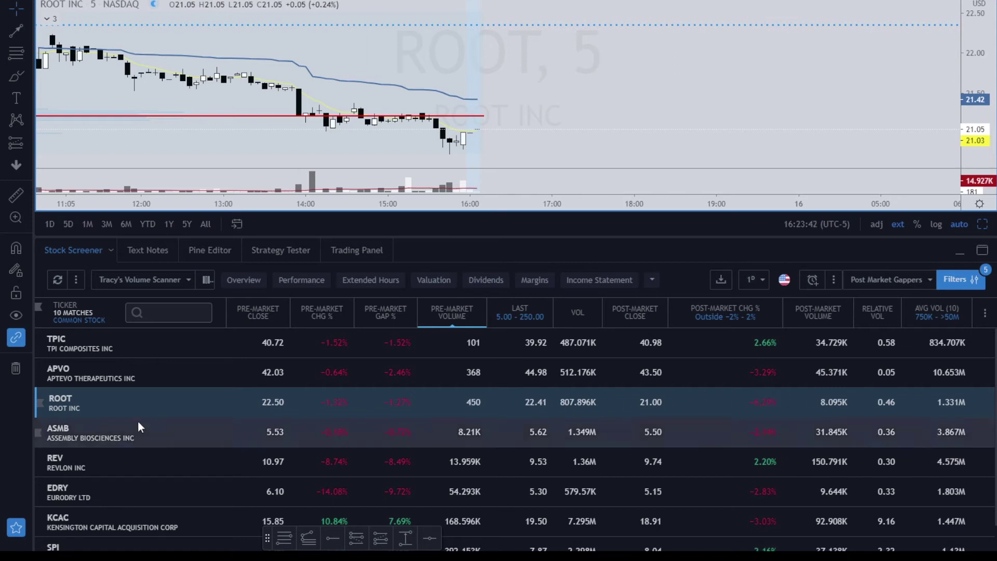
click(123, 432)
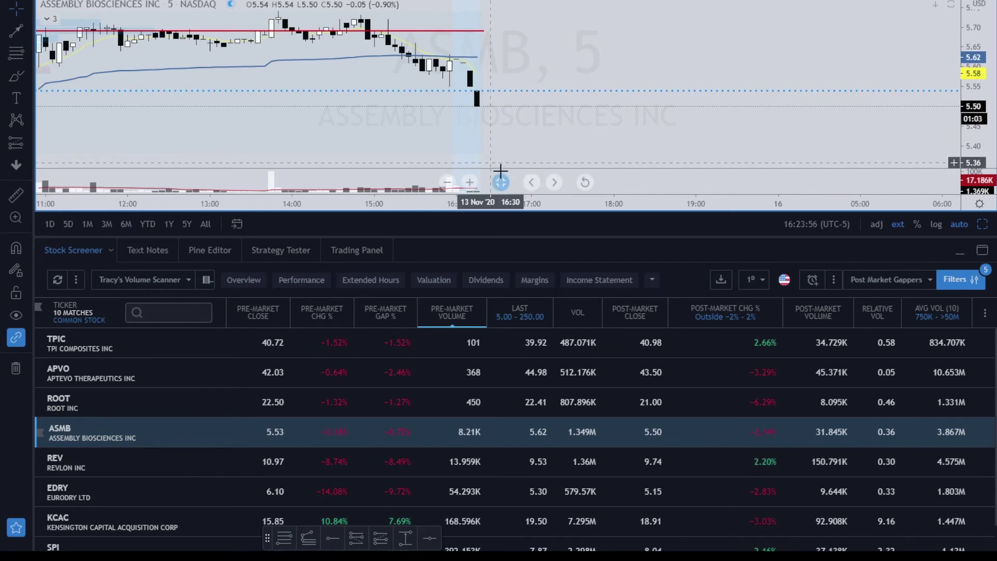
Step: Load REV, EDRY, KCAC, SPI, FSR and finally CBAT charts from the screener results
click(142, 466)
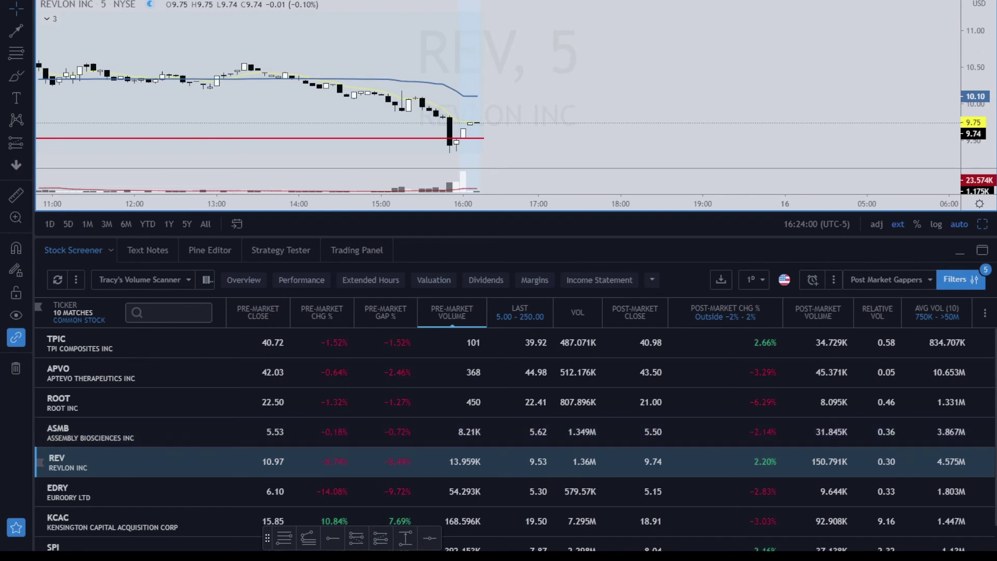
click(144, 497)
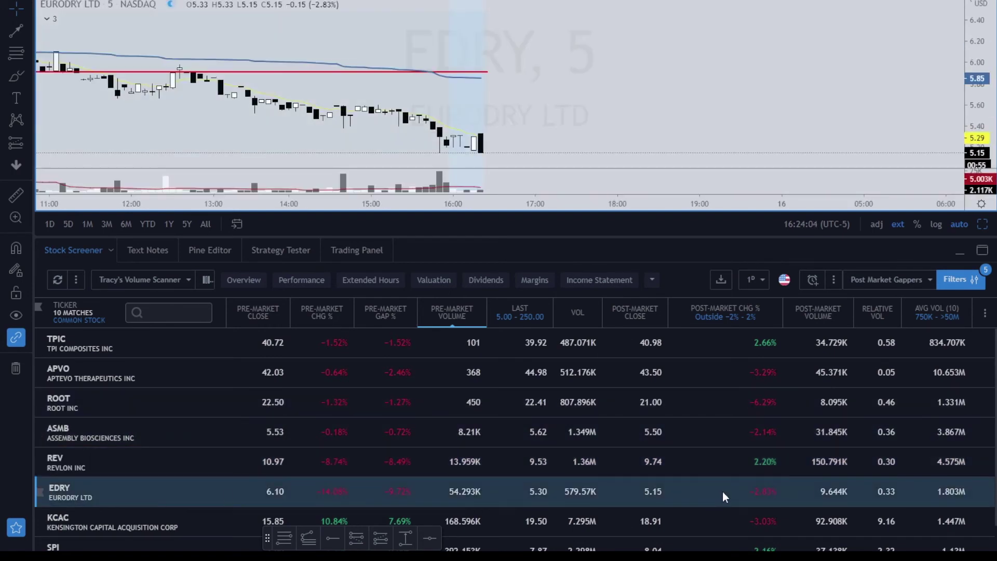
scroll(207, 441, down, 2)
click(177, 463)
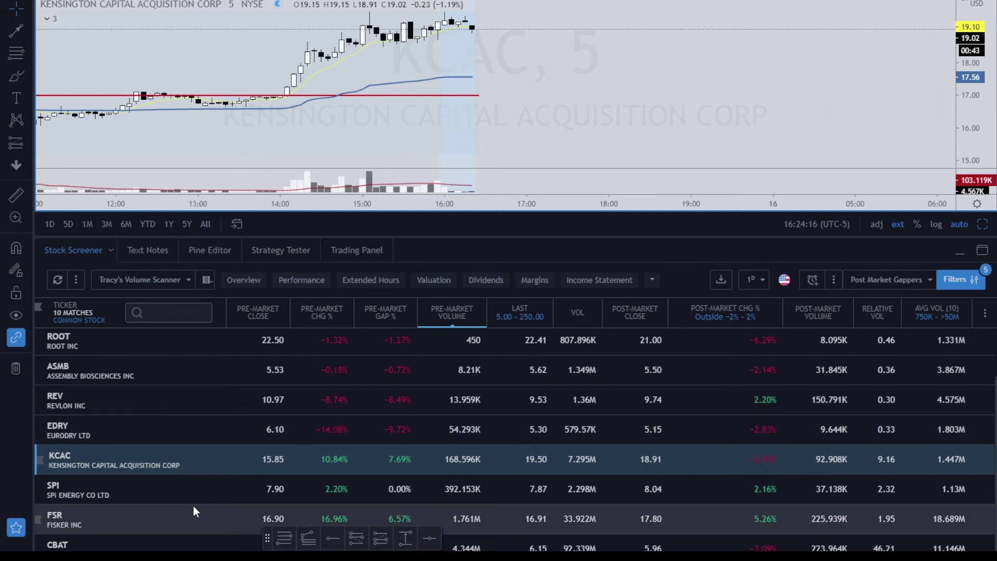
click(186, 488)
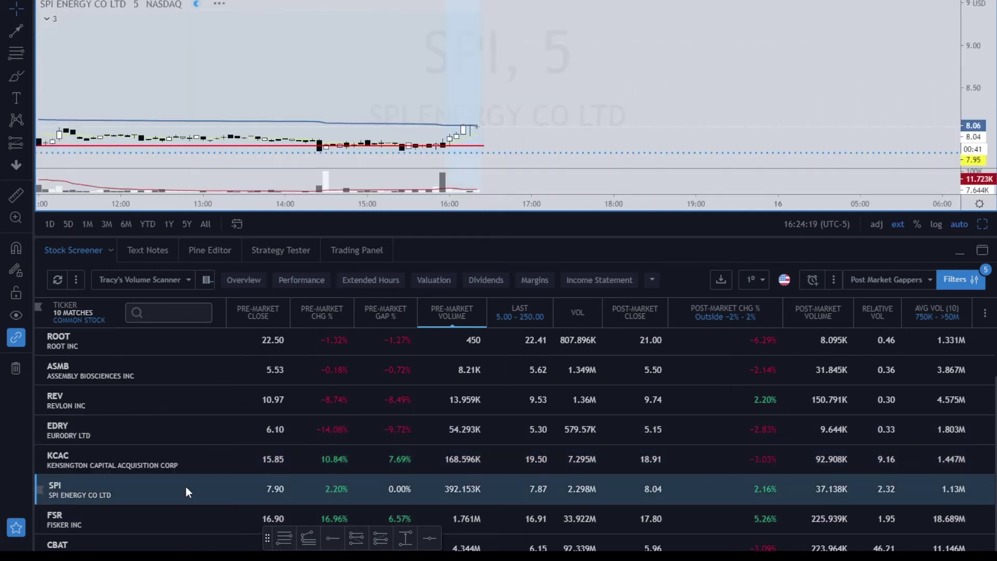
click(180, 519)
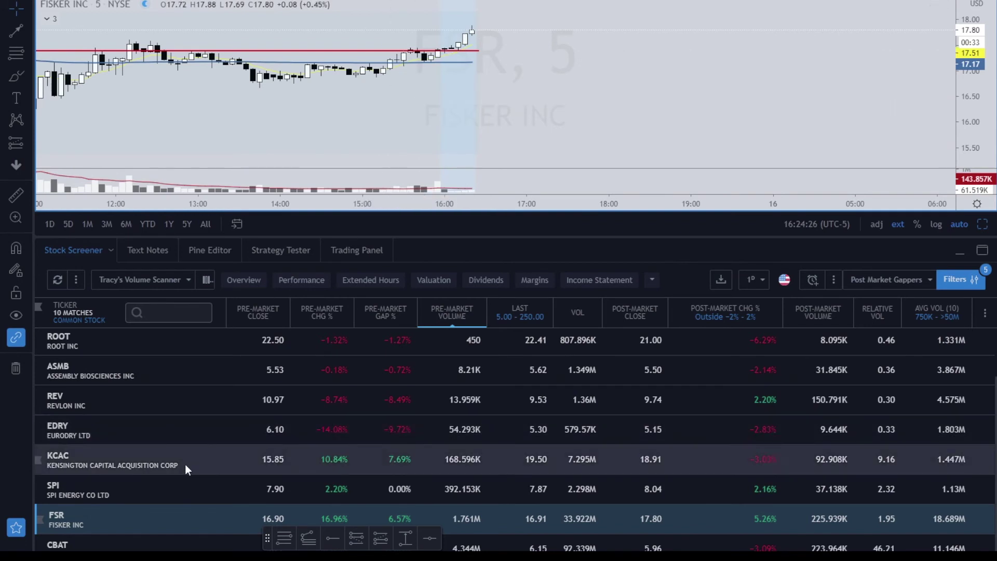
scroll(176, 481, down, 1)
click(163, 531)
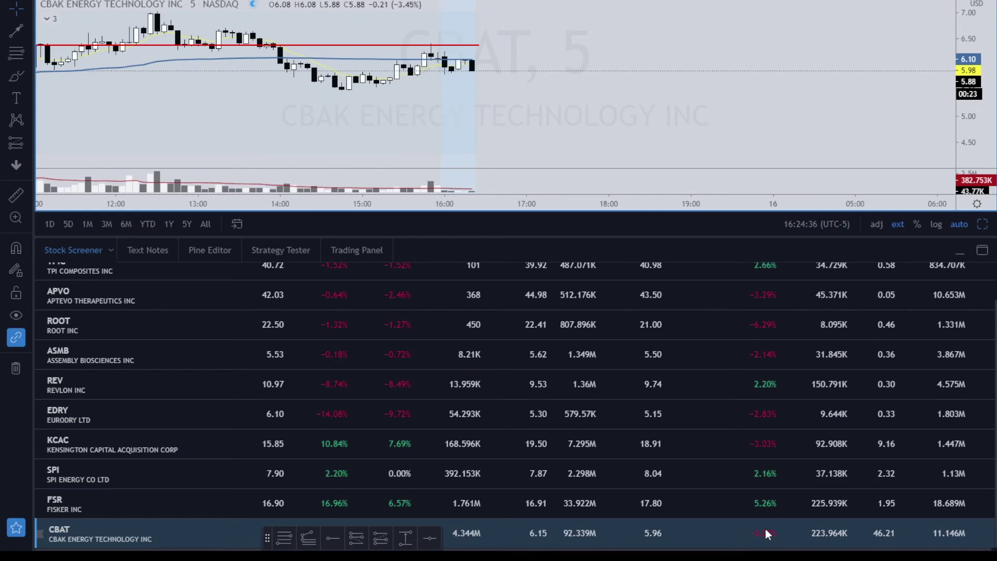
scroll(769, 457, up, 3)
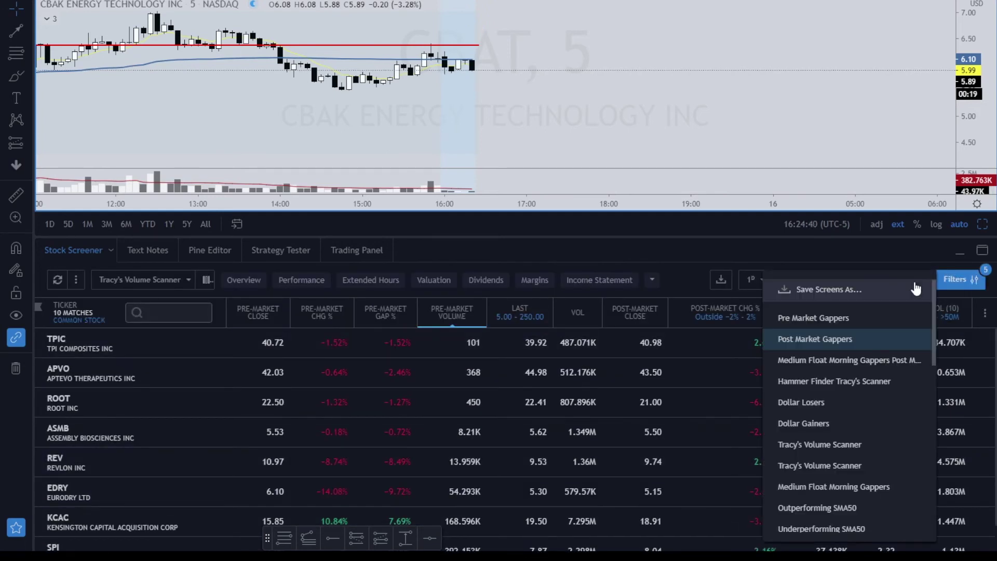
Step: Switch to the saved Pre Market Gappers screen and open its Filters dialog
click(916, 287)
click(831, 318)
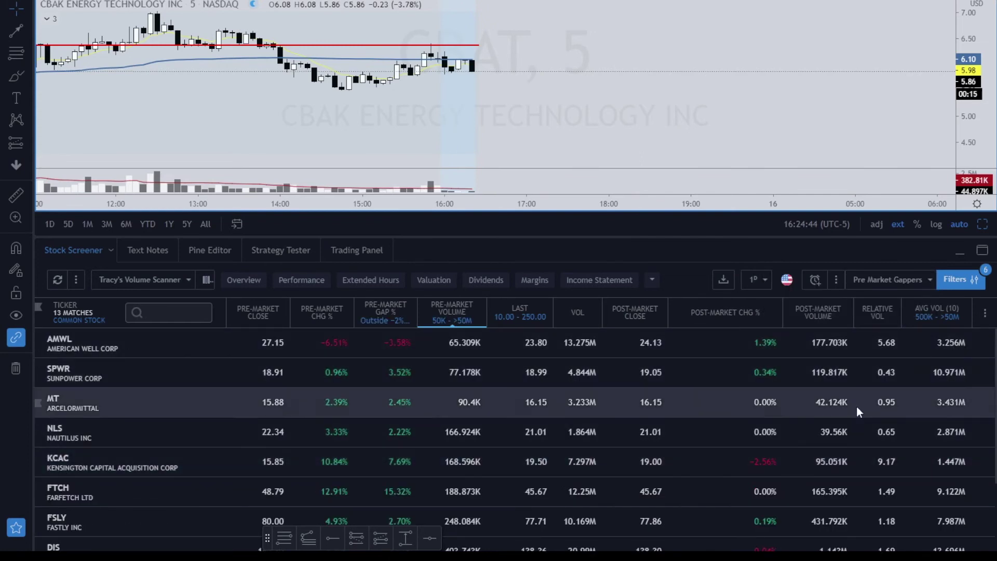
click(954, 280)
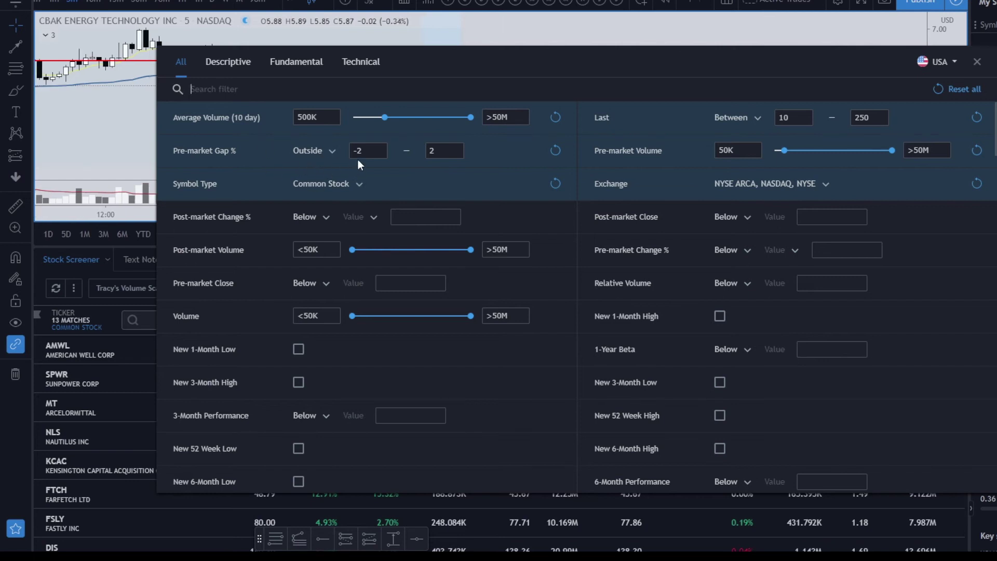
Step: Leave the Pre-market Gap % comparison on Outside −2 to 2 and close the Filters dialog
click(331, 152)
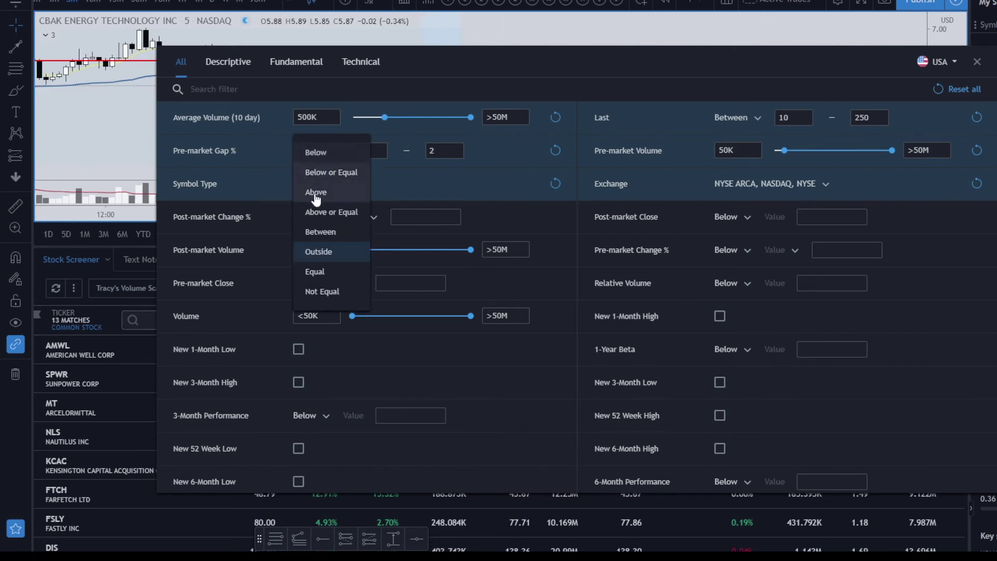
click(265, 152)
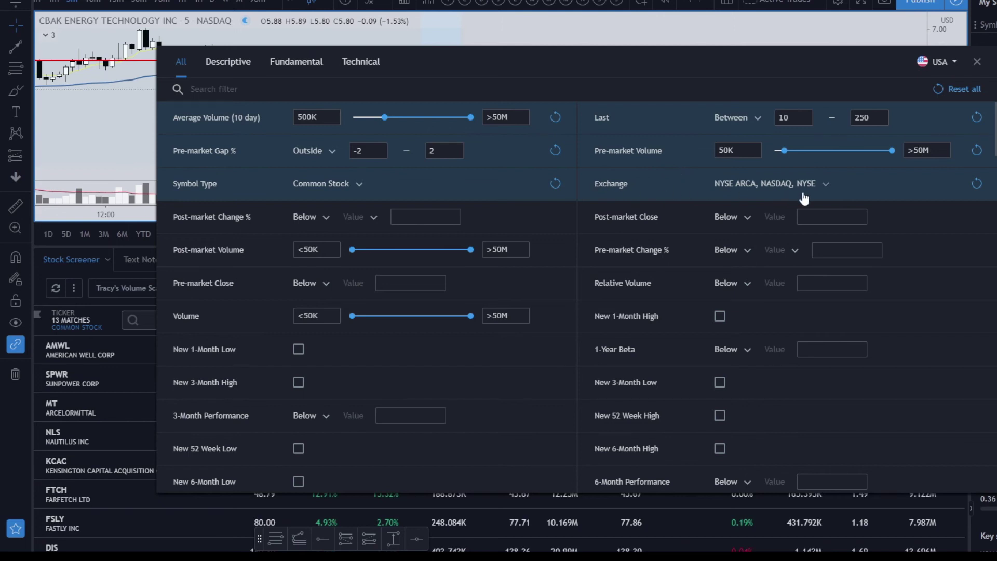
click(978, 61)
Step: Use Save Screens As… from the screens list to save the screen as 'Pre Market Gappers'
click(883, 287)
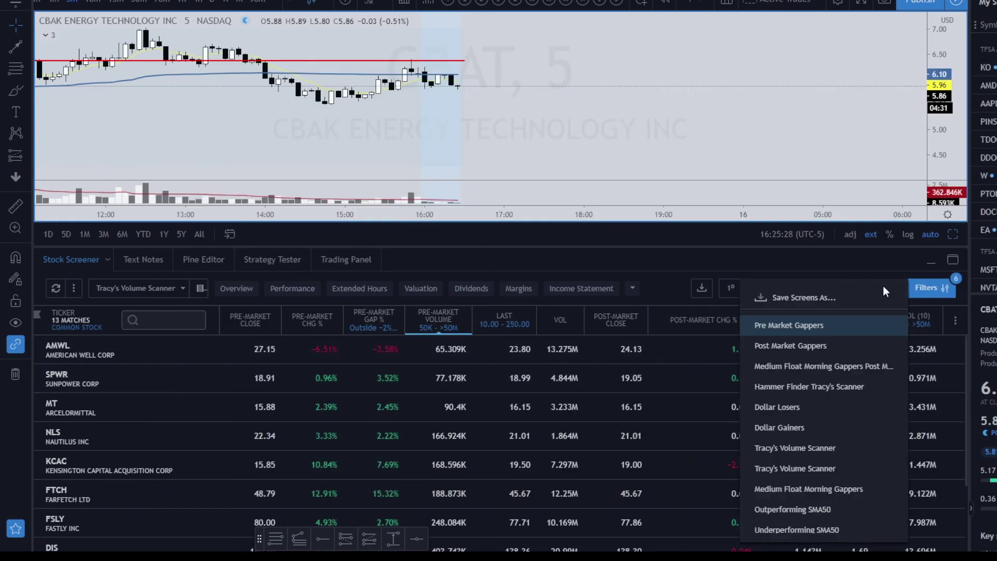
click(805, 299)
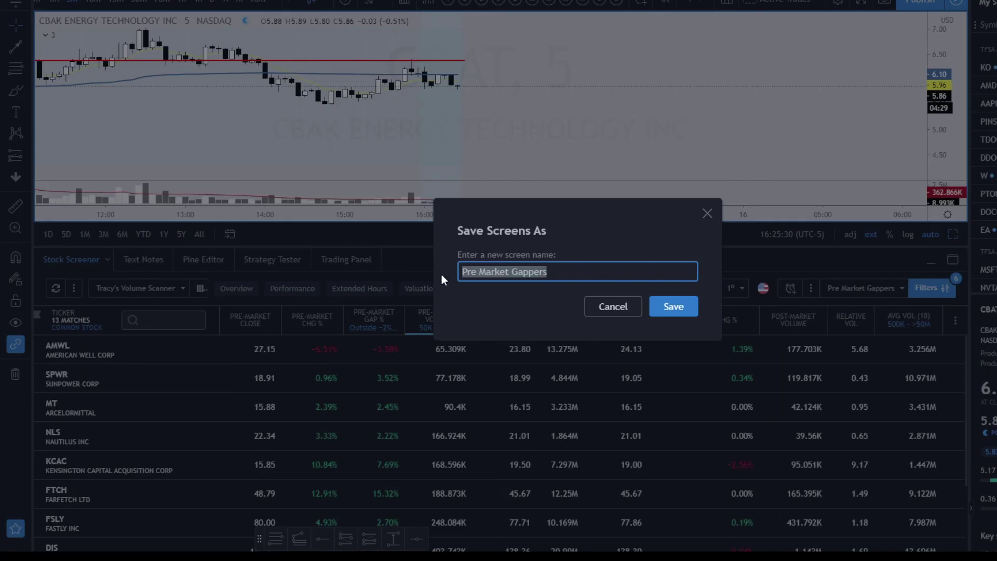
click(674, 307)
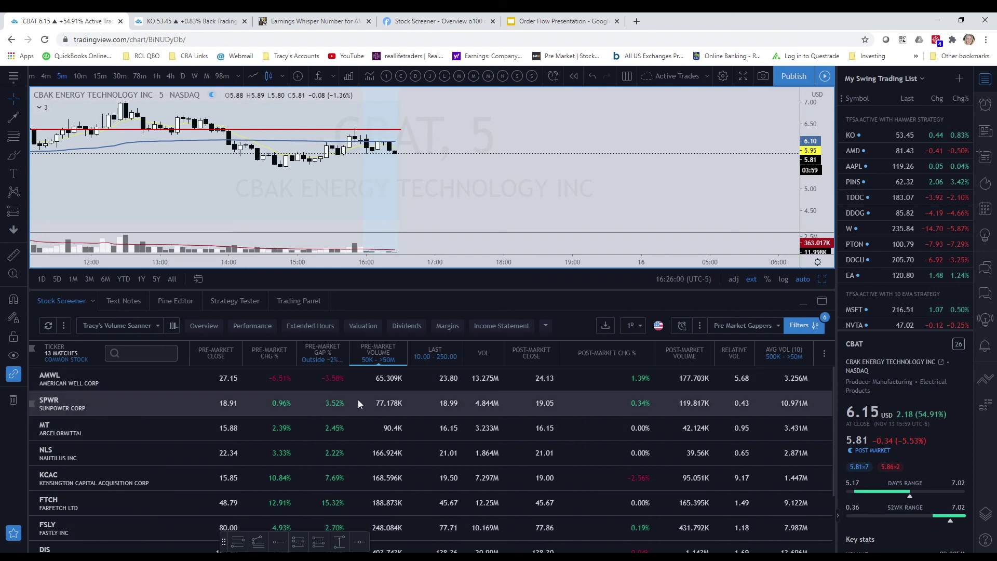
scroll(529, 202, down, 4)
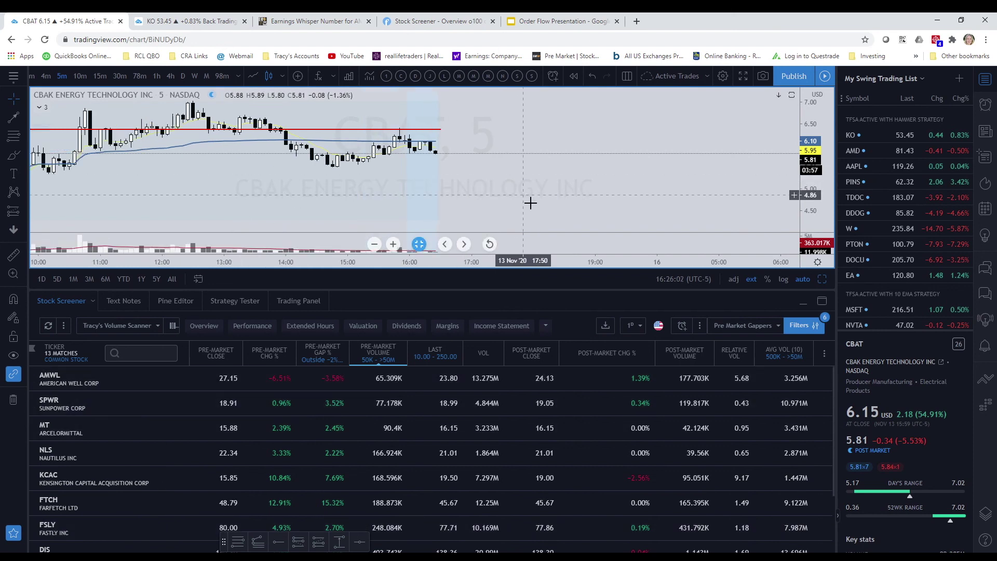
scroll(601, 195, up, 3)
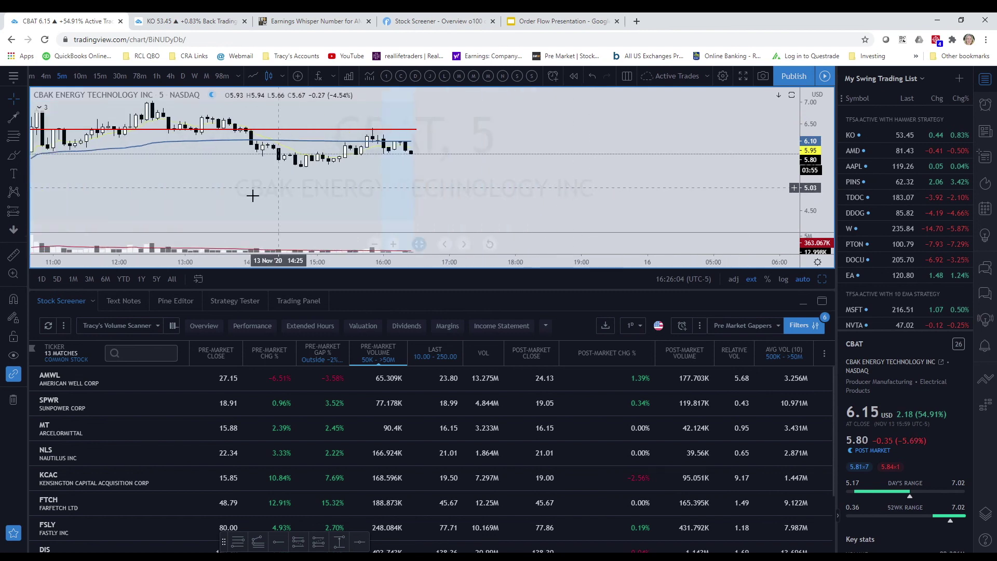